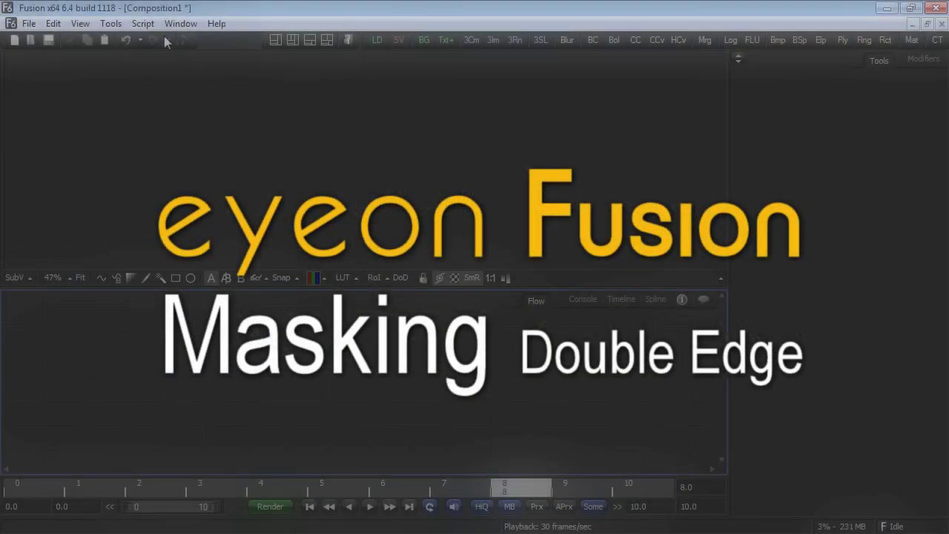
Step: Tear off the Mask tools into a floating window and add a Polygon1 mask node
click(113, 24)
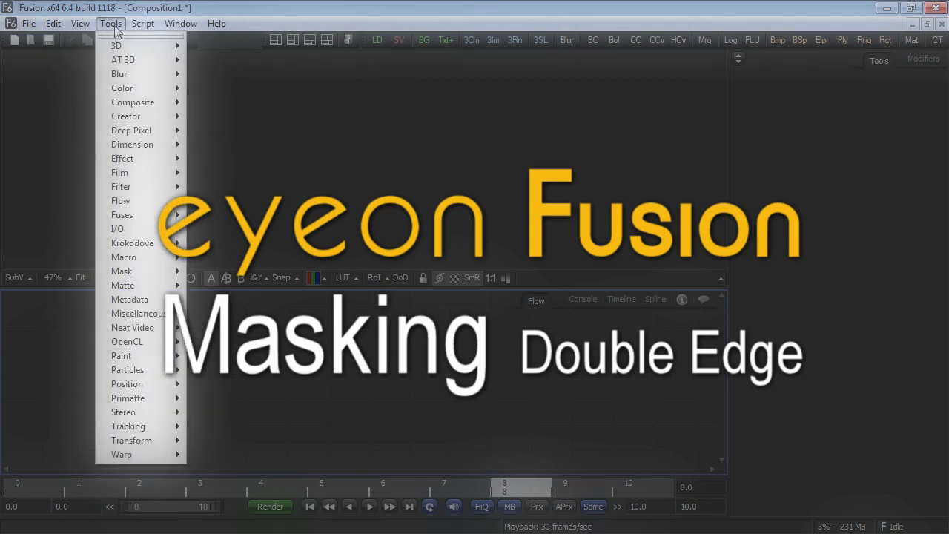
mouse_move(152, 271)
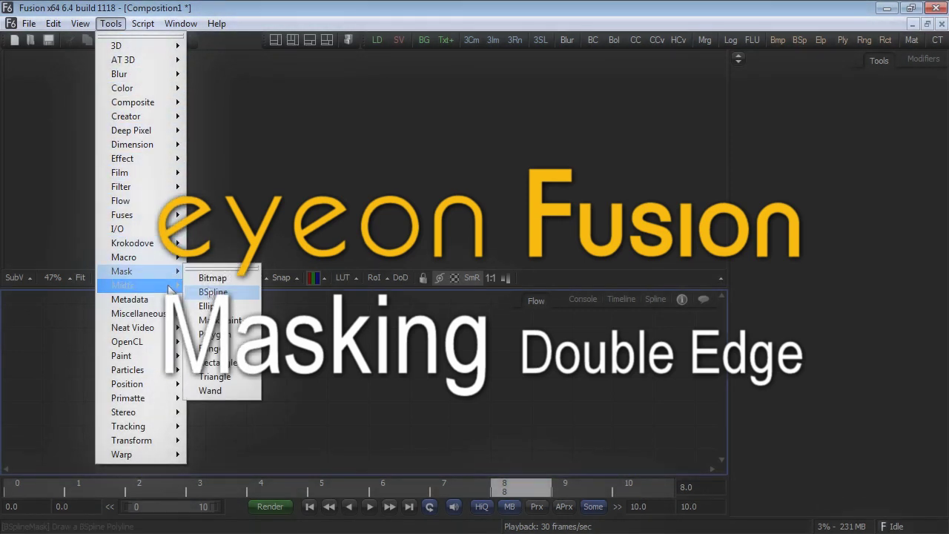
click(237, 267)
drag(237, 264, 55, 318)
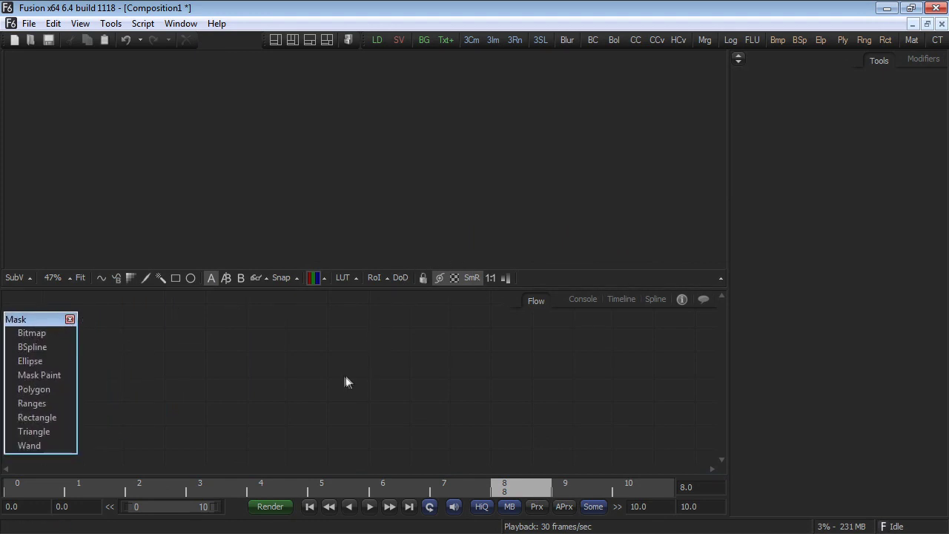
click(48, 387)
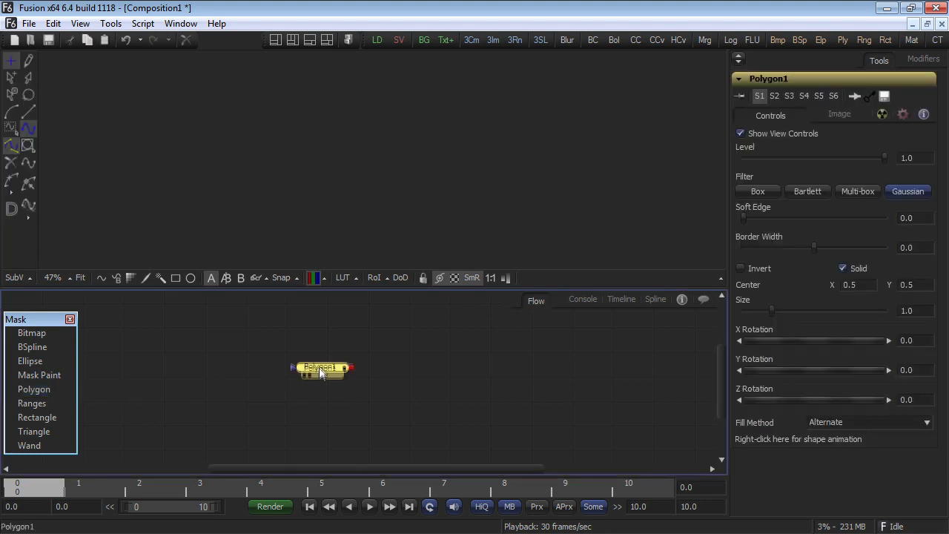
Step: In the enlarged viewer, draw a closed four-point polygon: top, right, bottom and left
key(1)
drag(392, 288, 393, 343)
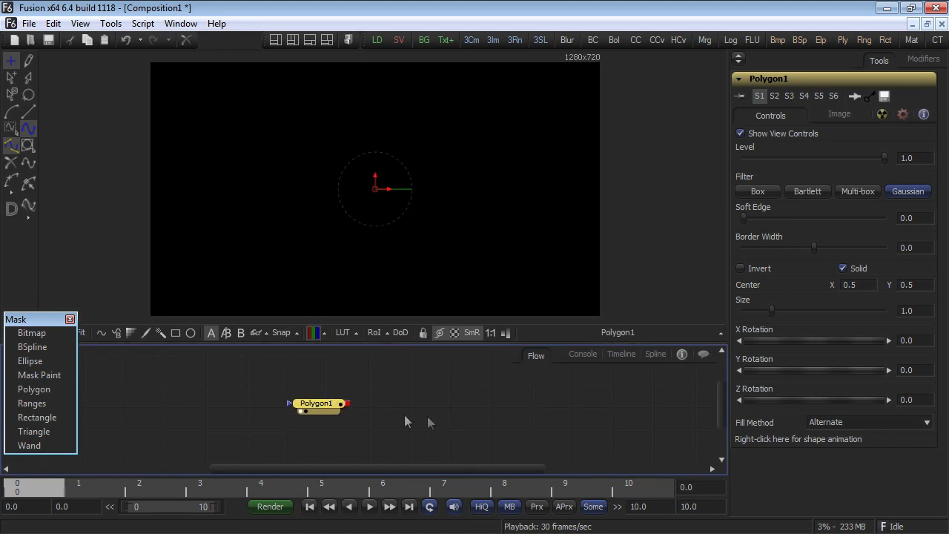
click(376, 117)
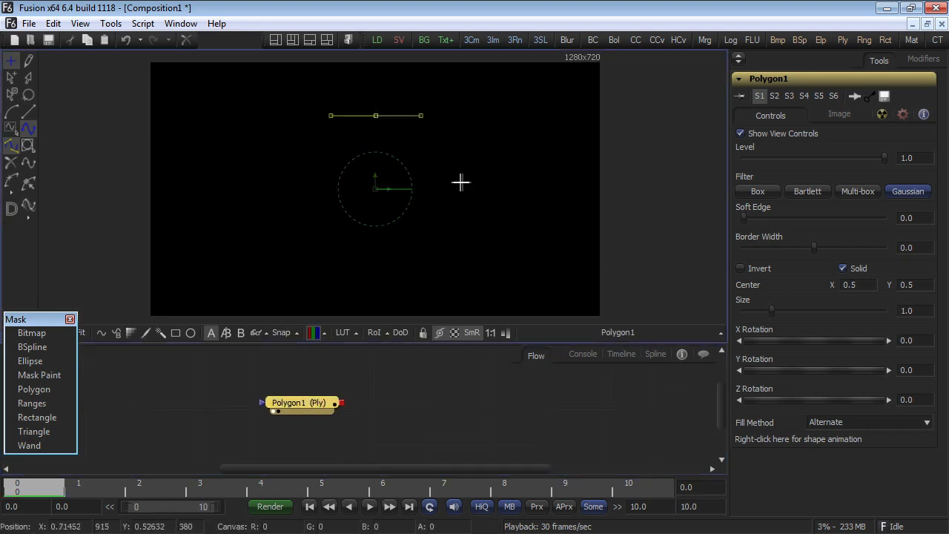
click(455, 193)
click(387, 267)
click(292, 217)
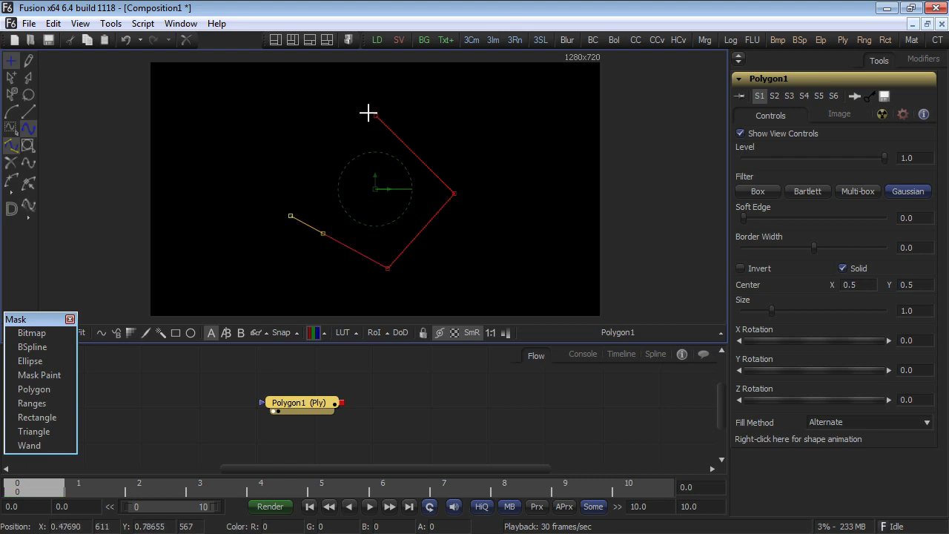
click(376, 117)
Step: Select all the polygon points and smooth the corners into curves
drag(256, 96, 475, 295)
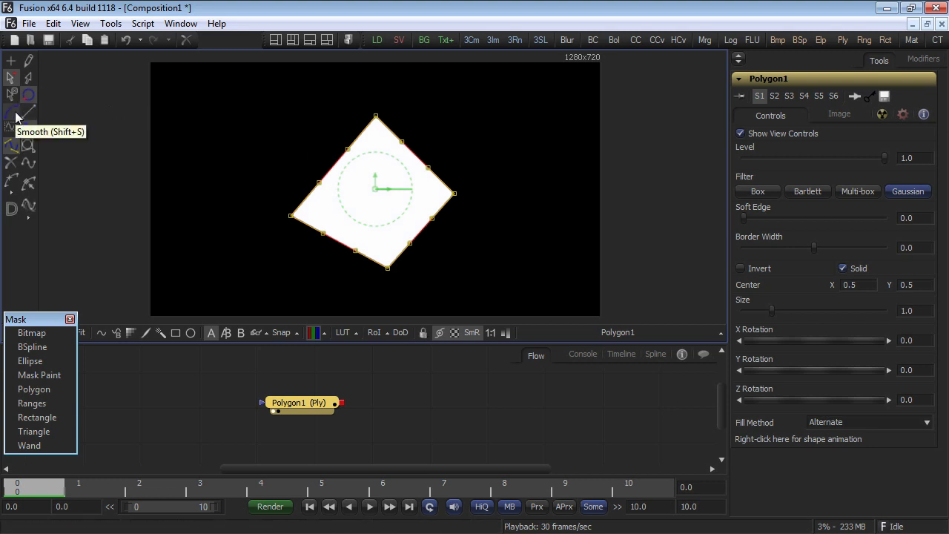
click(15, 114)
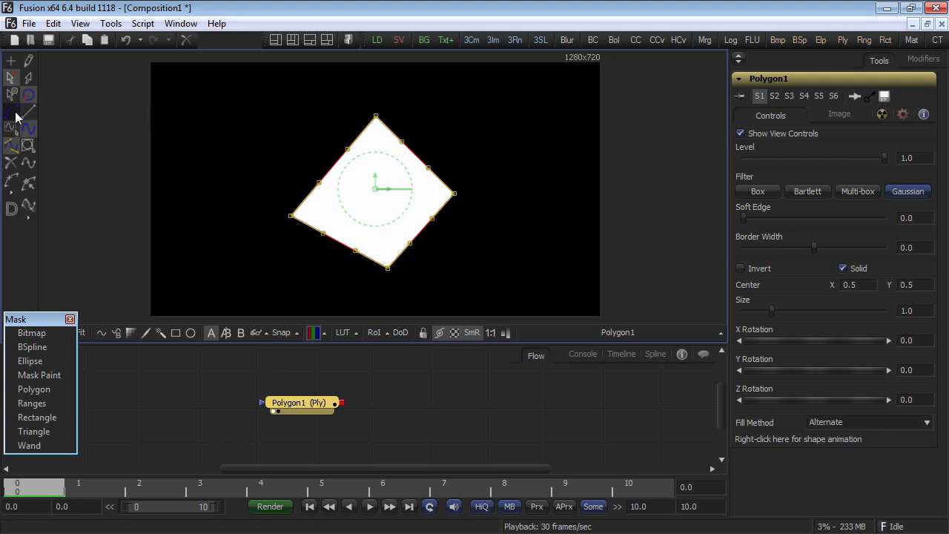
click(518, 175)
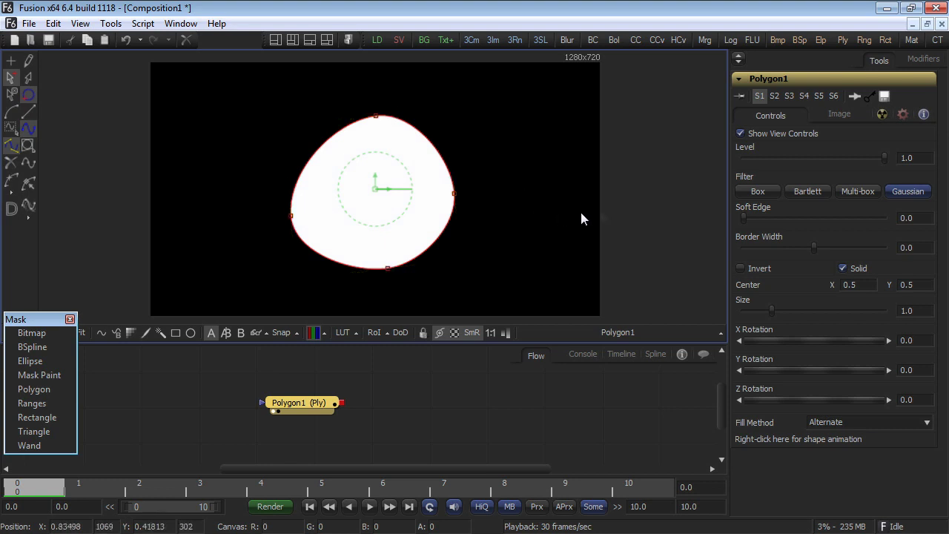
drag(746, 219, 800, 216)
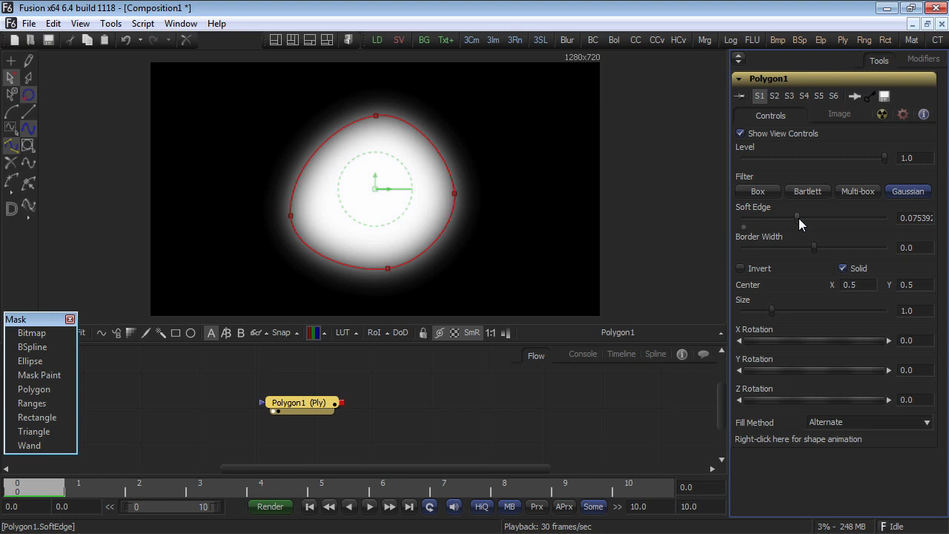
drag(798, 218, 741, 222)
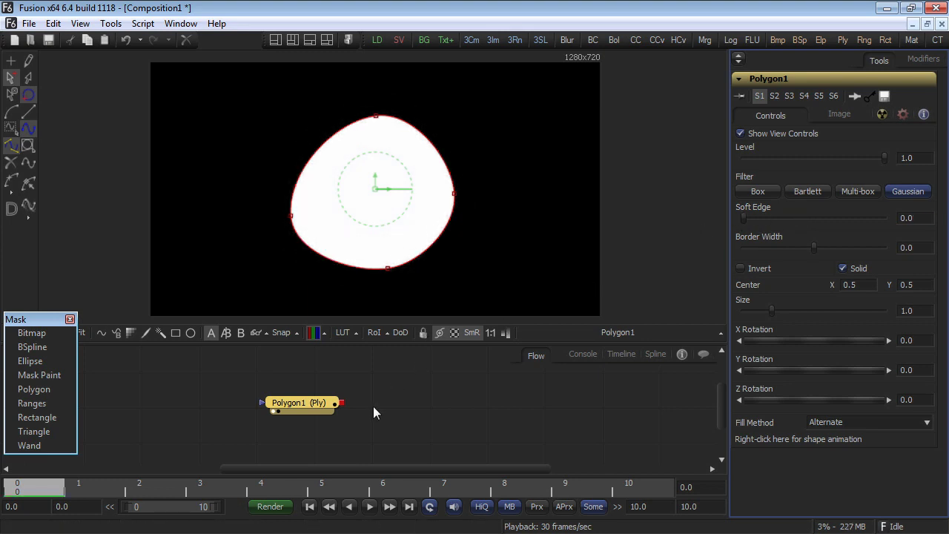
drag(324, 408, 382, 397)
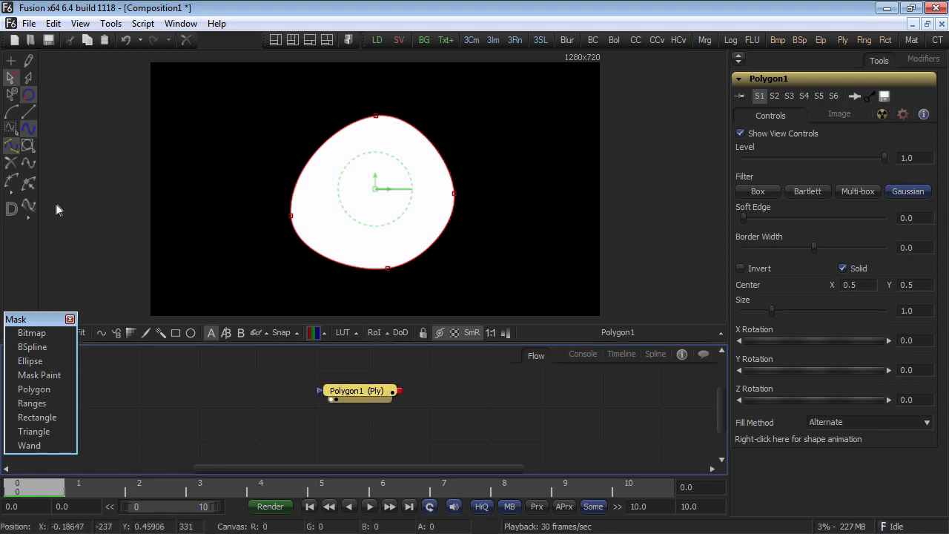
Step: Convert Polygon1 into a double polyline with Make Double Poly
click(12, 211)
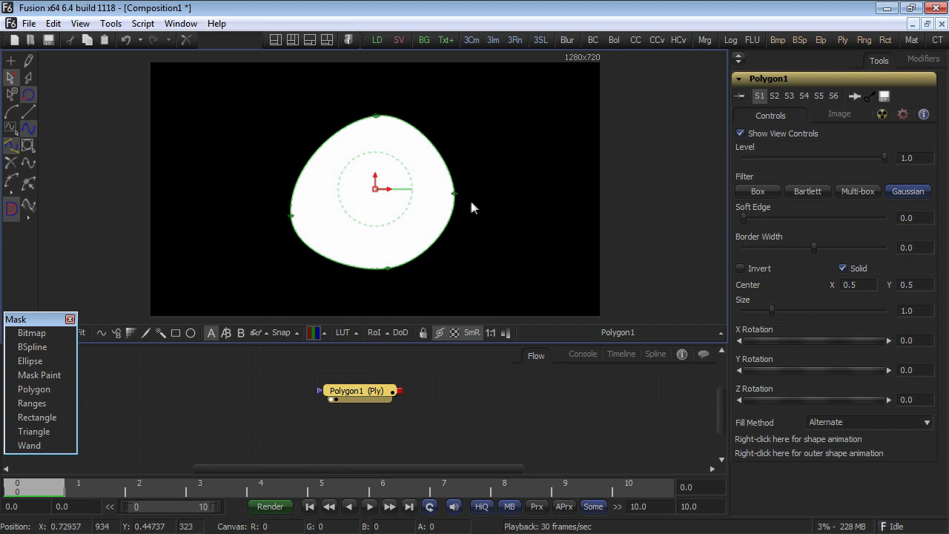
Step: Switch to the outer polyline and pull its right point out for a soft falloff
click(457, 193)
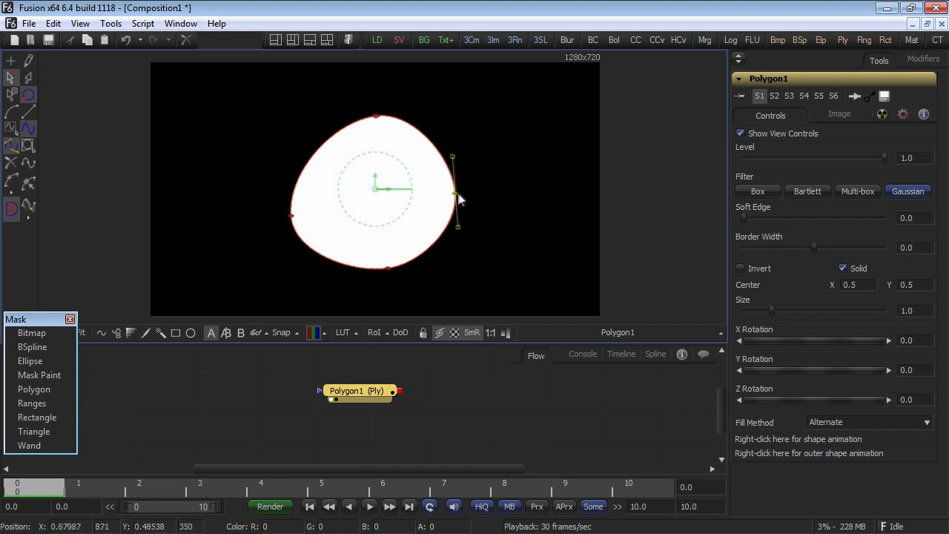
mouse_move(458, 195)
mouse_down()
mouse_move(500, 197)
mouse_move(452, 191)
mouse_up()
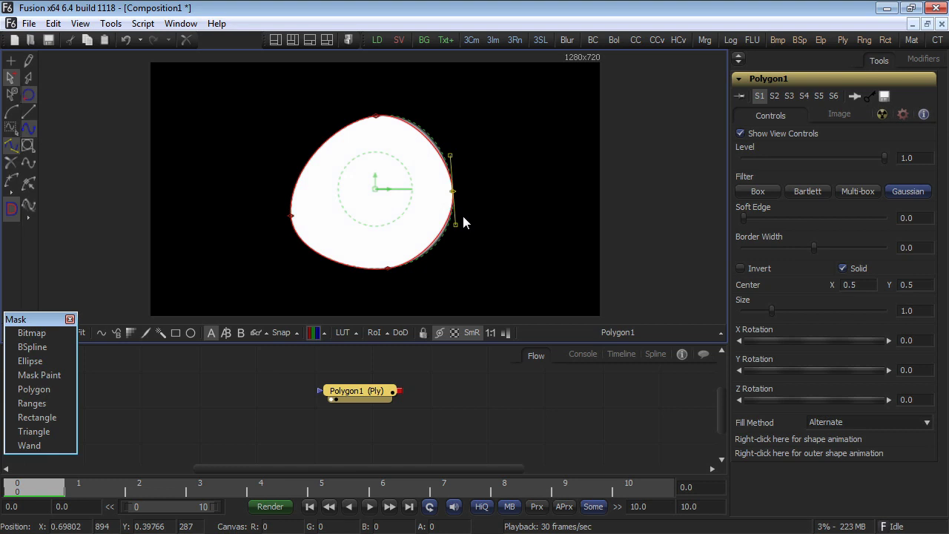
key(shift+o)
key(shift+o)
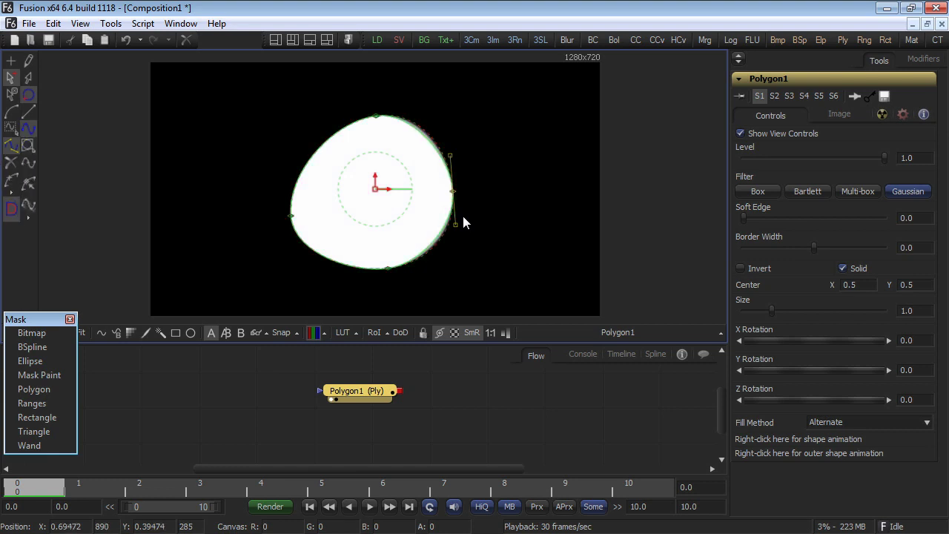
key(t)
key(t)
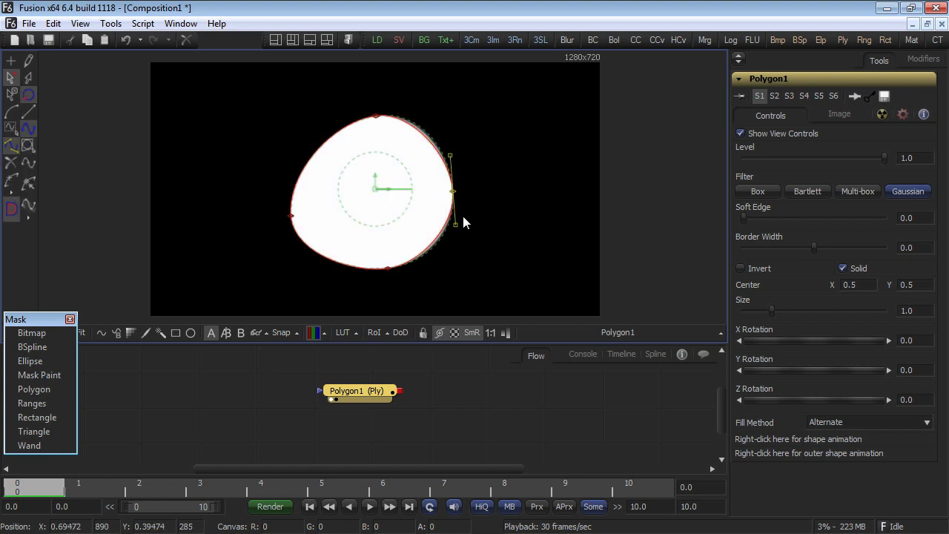
key(shift+o)
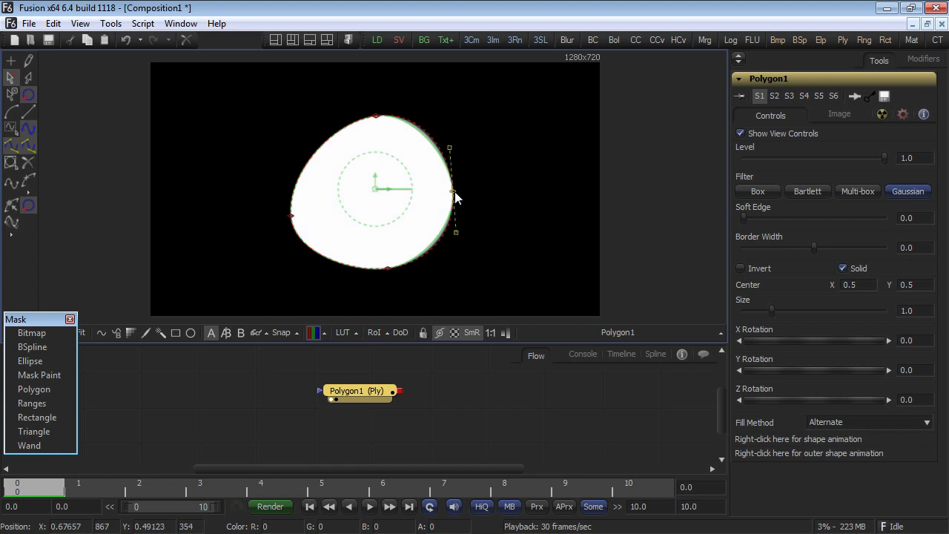
drag(453, 194, 521, 191)
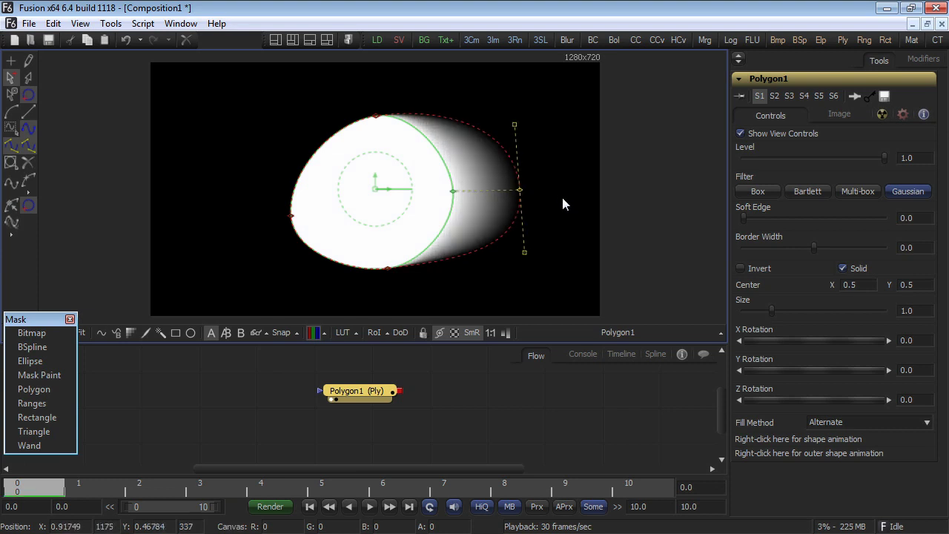
Step: Make the Outer Polygon active, disable Follow Inner Poly, and reshape its top, bottom and right points
click(720, 332)
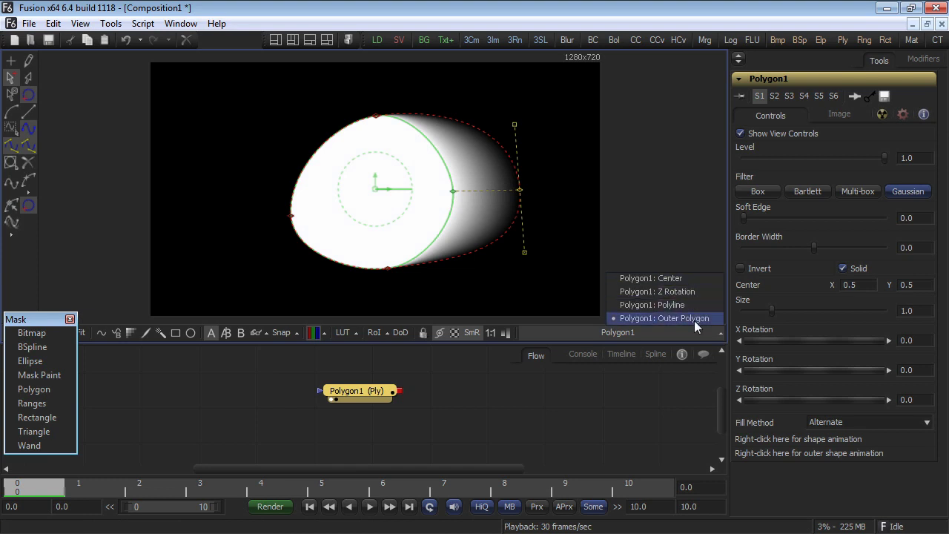
click(694, 319)
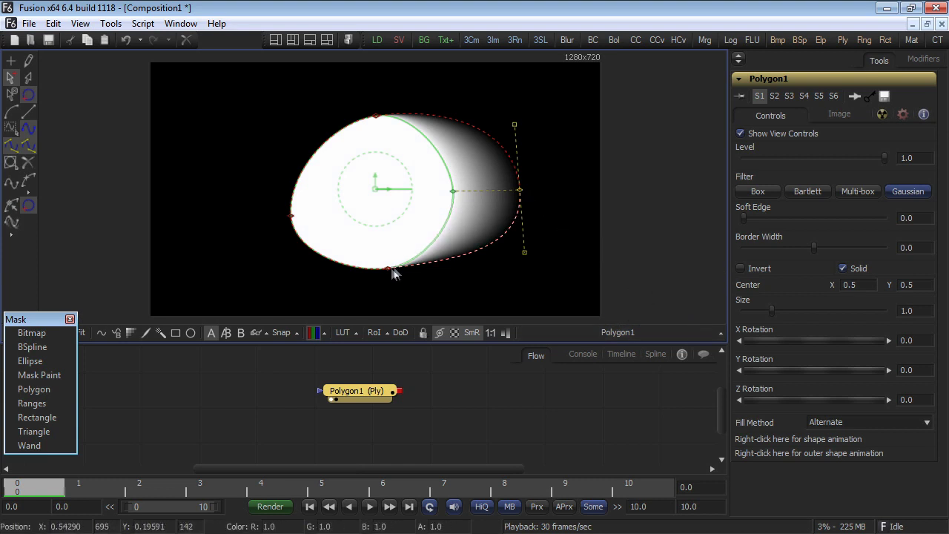
drag(388, 270, 390, 276)
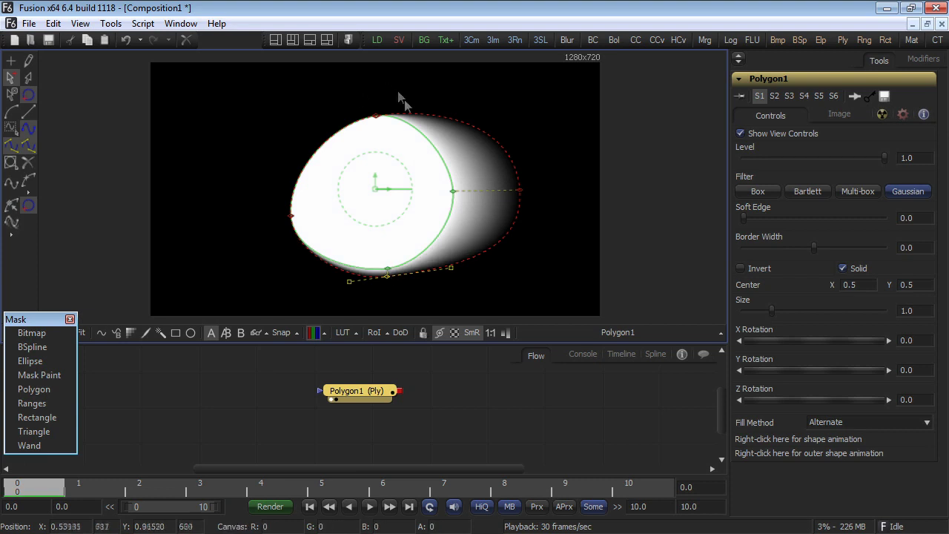
drag(377, 117, 374, 114)
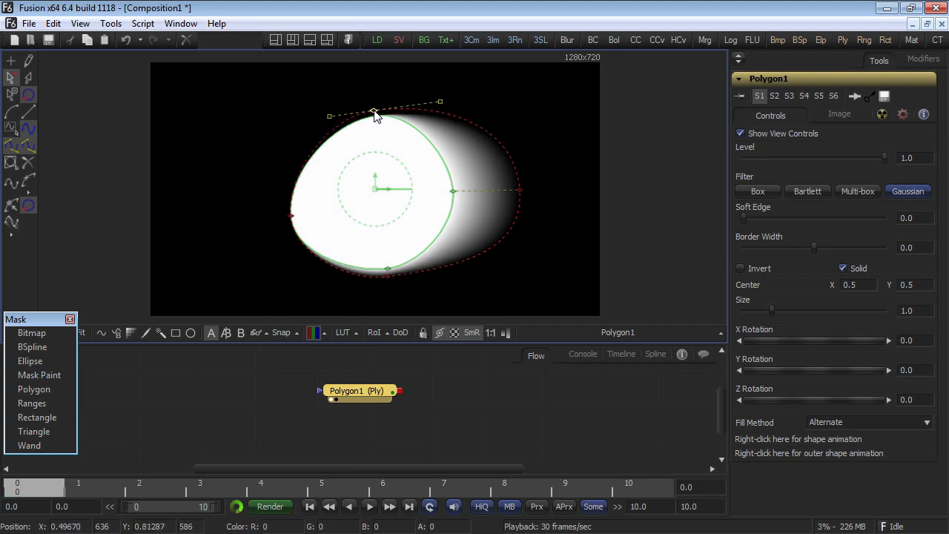
click(29, 207)
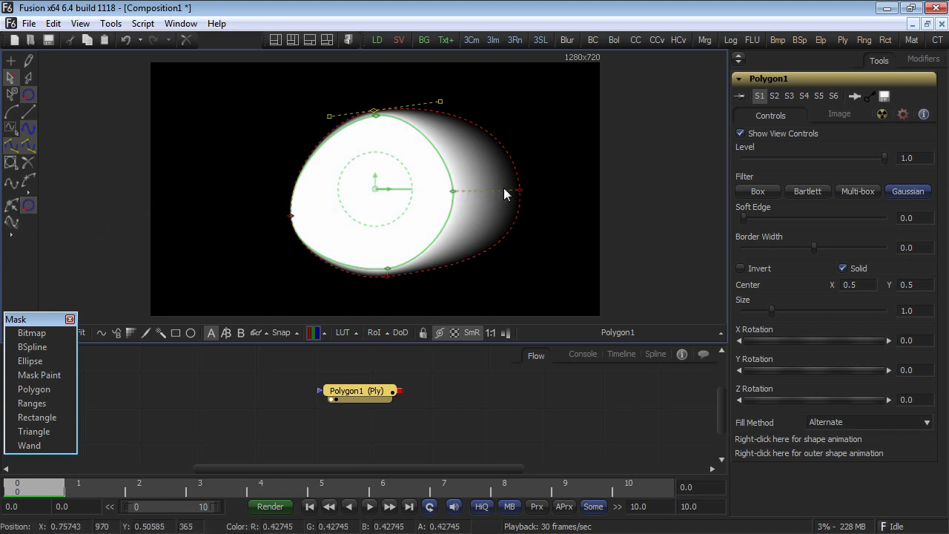
drag(521, 195, 456, 199)
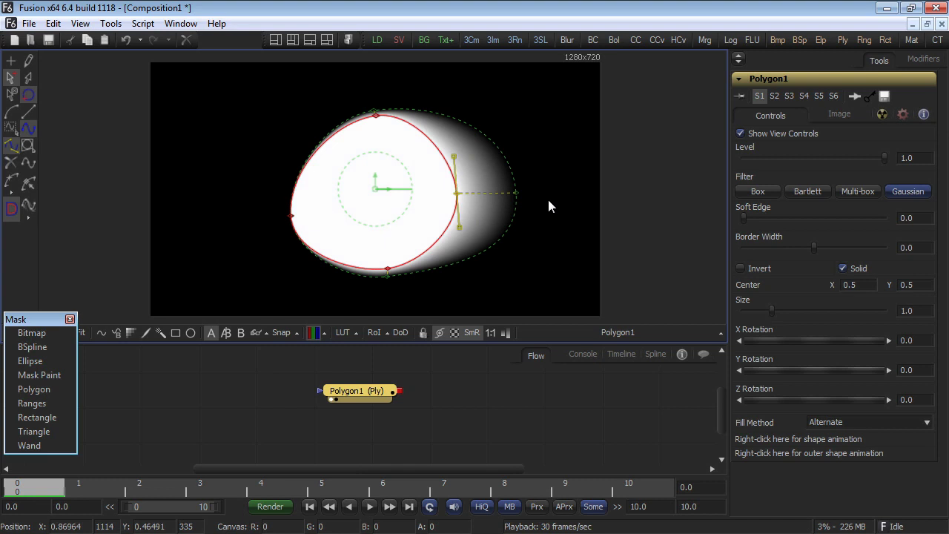
Step: Uncheck Lock Point Pairs on the outer right point and show Polygon1's curves in the Spline editor
click(516, 194)
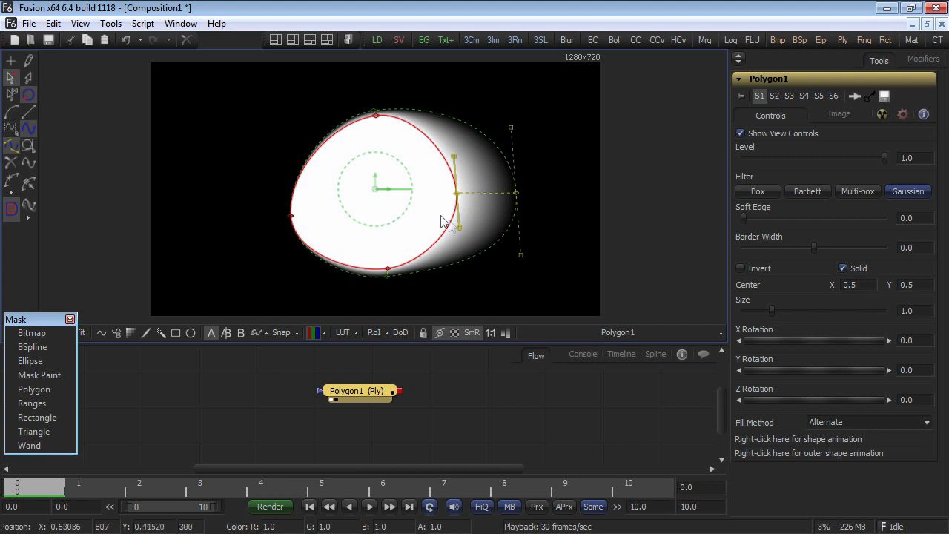
right_click(516, 195)
mouse_move(596, 409)
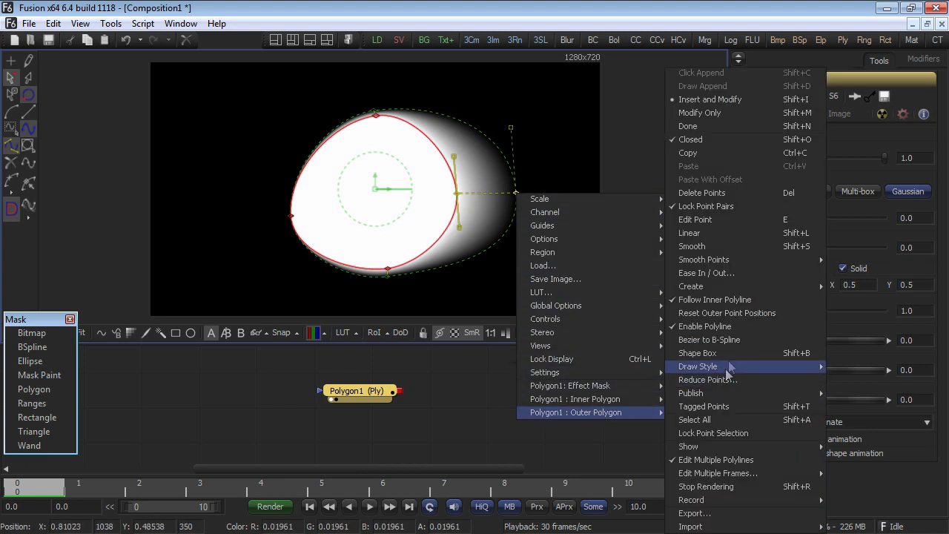
click(717, 206)
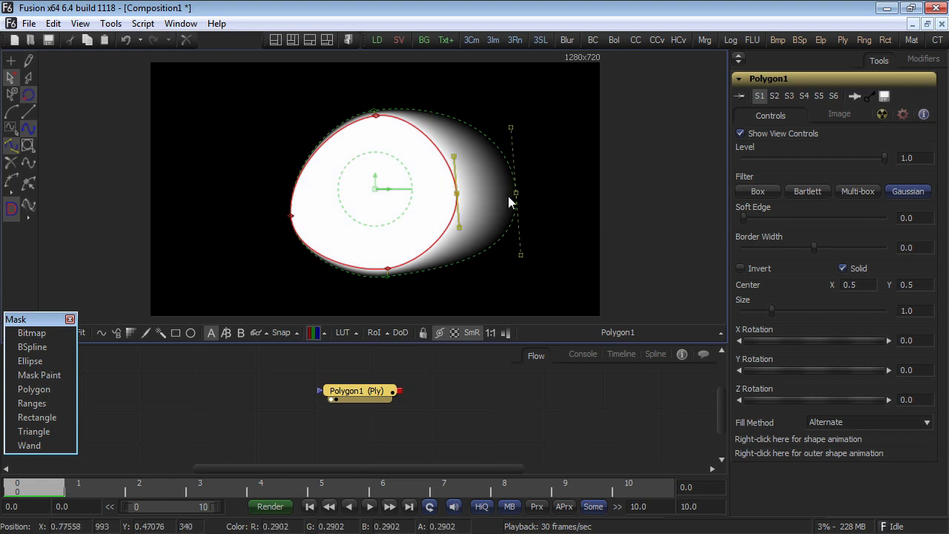
right_click(519, 193)
click(549, 386)
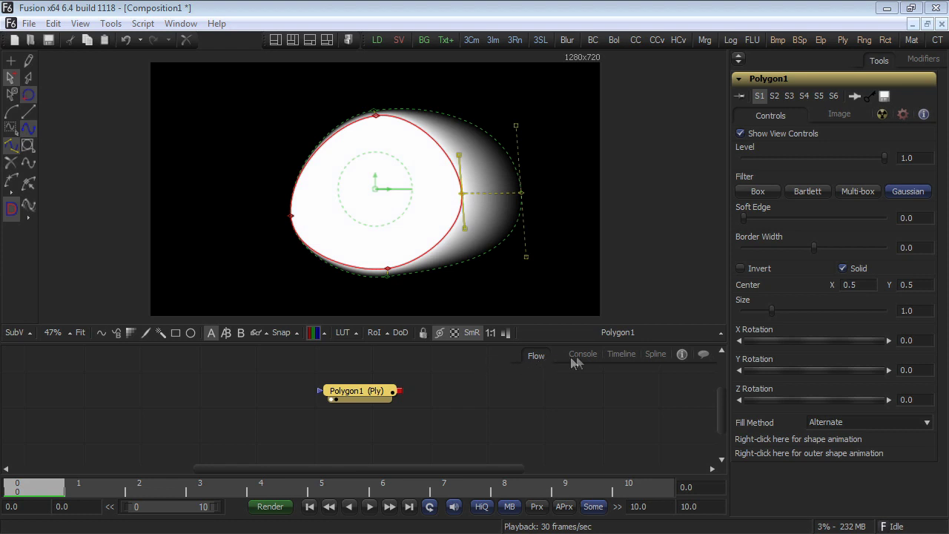
click(655, 354)
Step: At frame 10, pull the inner right edge inward and stretch the outer soft edge further right
key(space)
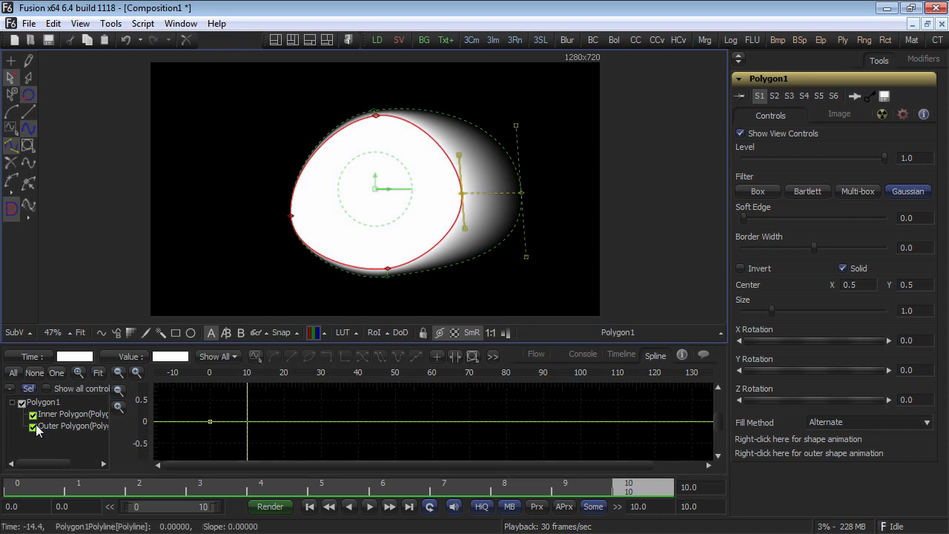
drag(461, 193, 436, 206)
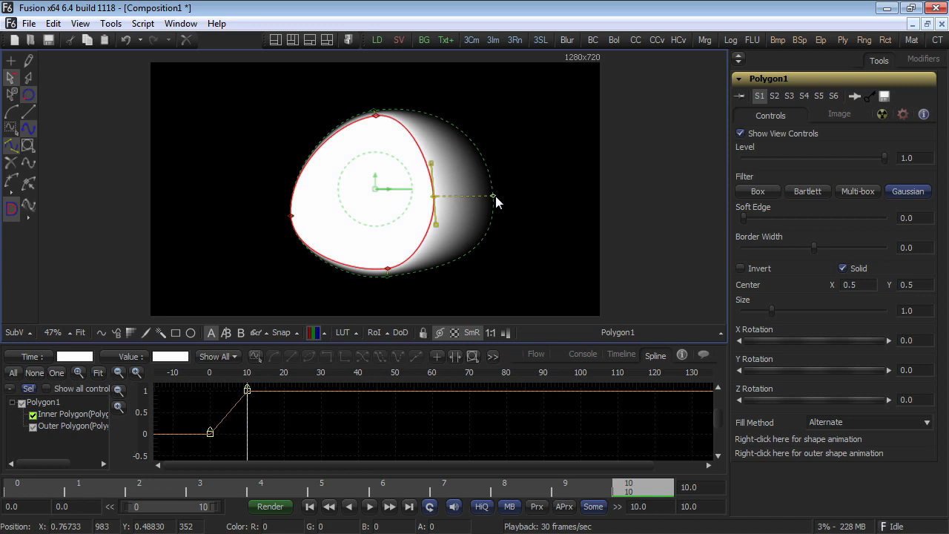
drag(495, 195, 556, 187)
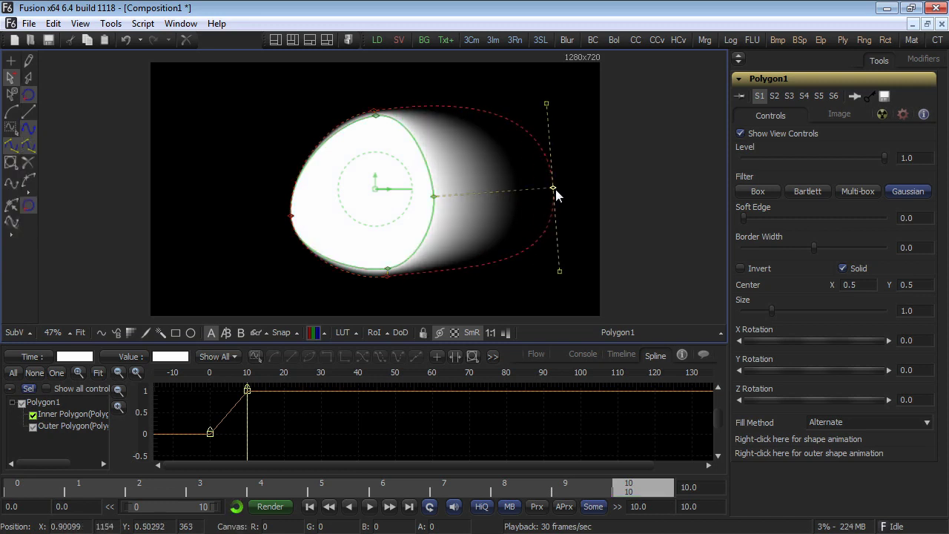
Step: Show and fit all Polygon1 curves in the Spline editor, then scrub back to frame 0
click(33, 415)
click(33, 427)
click(23, 402)
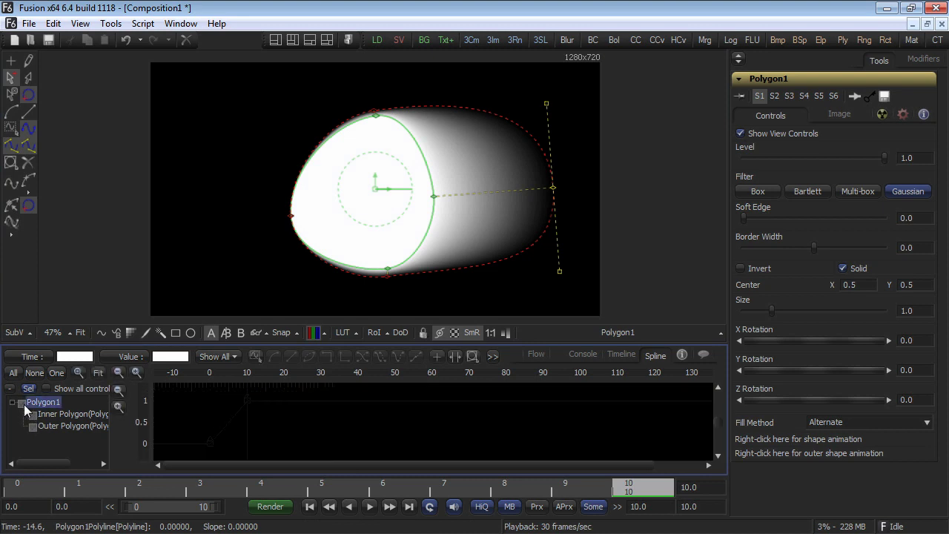
key(ctrl+f)
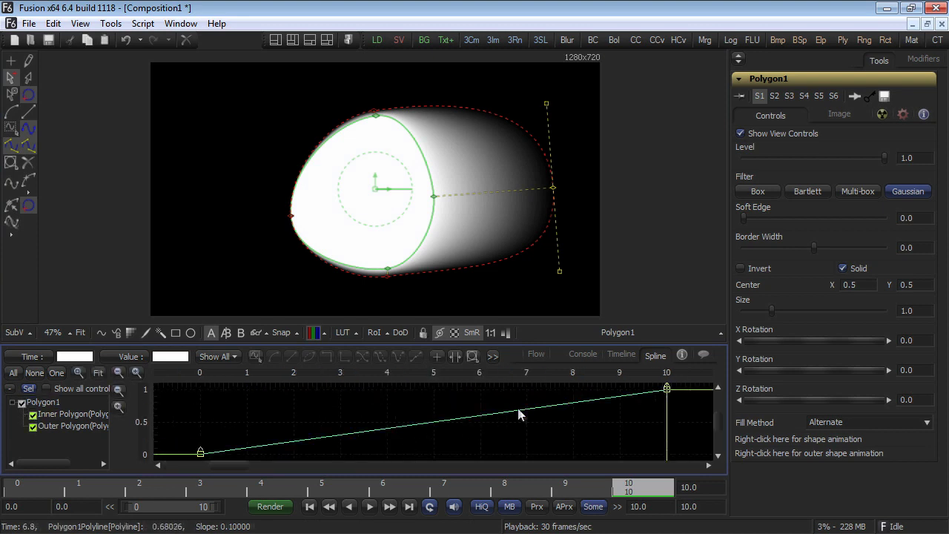
drag(637, 493, 412, 496)
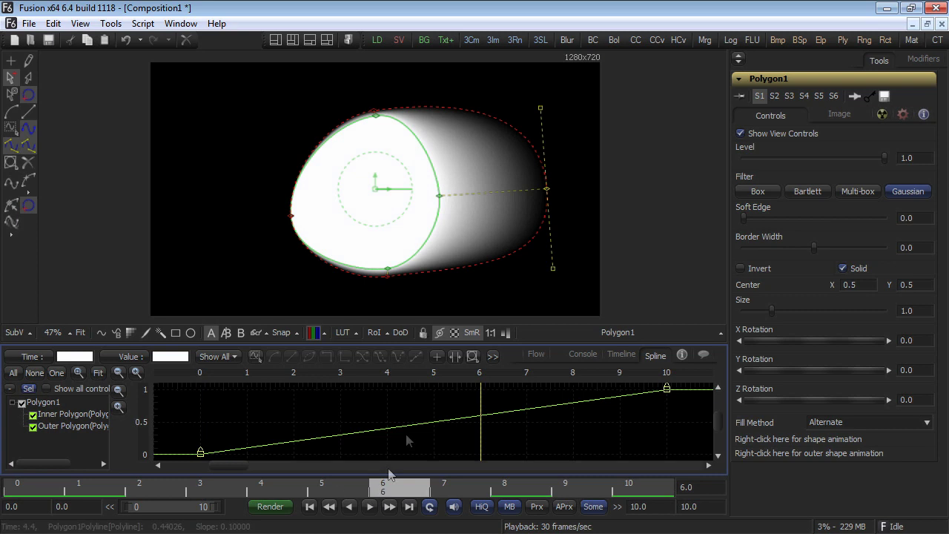
drag(572, 184, 392, 224)
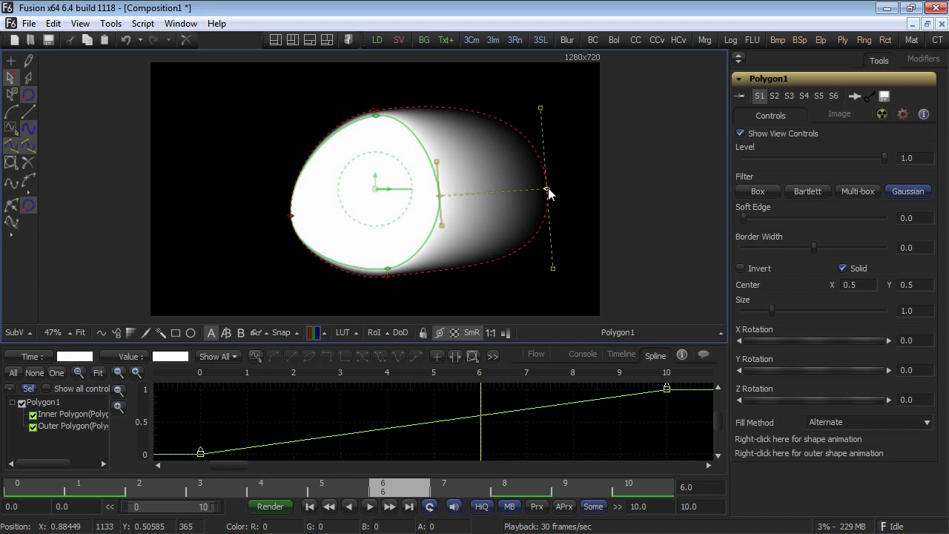
right_click(547, 190)
Step: Reset Outer Point Positions at frame 6, then scrub the time ruler to check
mouse_move(597, 410)
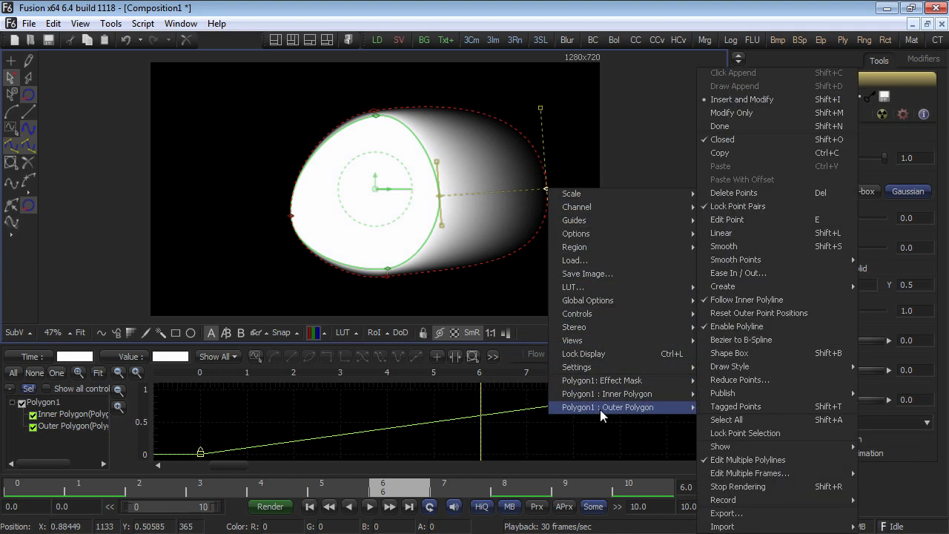
click(762, 313)
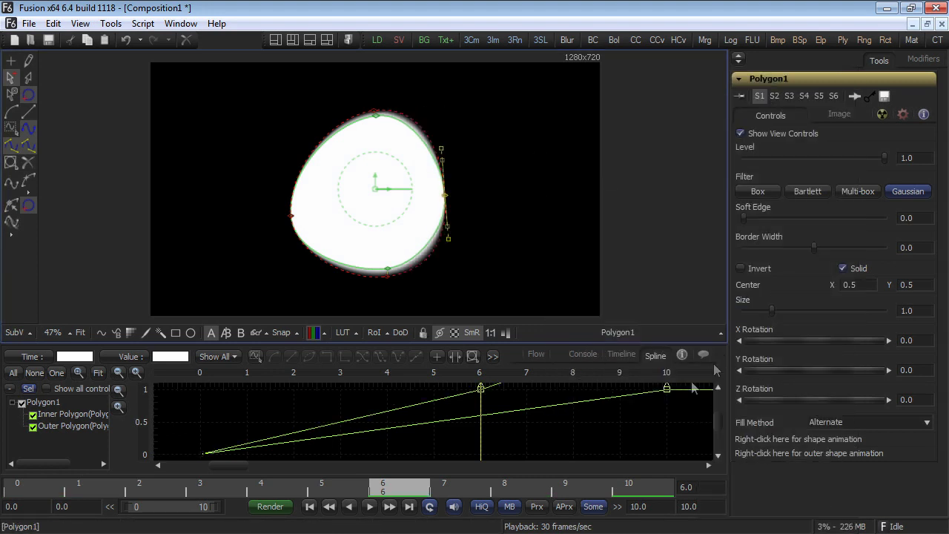
drag(449, 485, 22, 487)
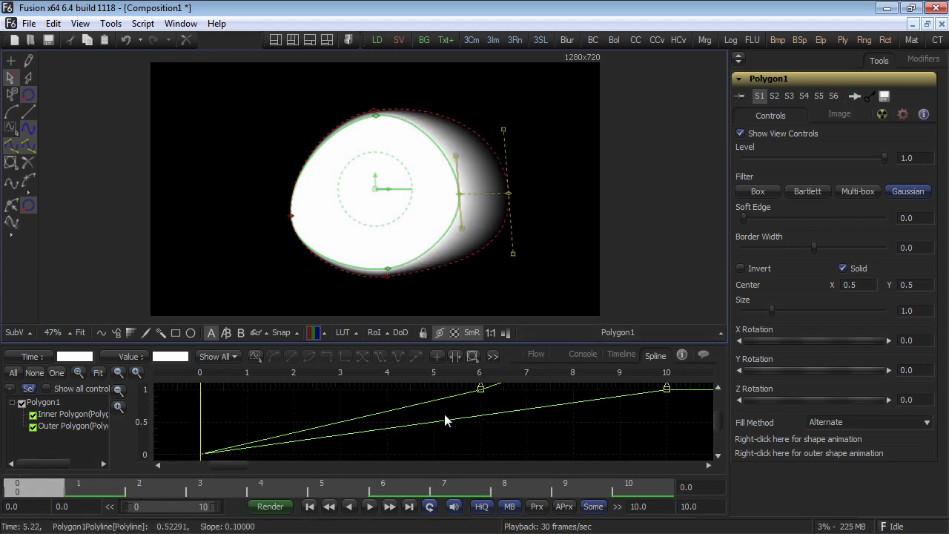
Step: Undo the outer-edge reset and preview the animation, stopping at frame 6
key(ctrl+z)
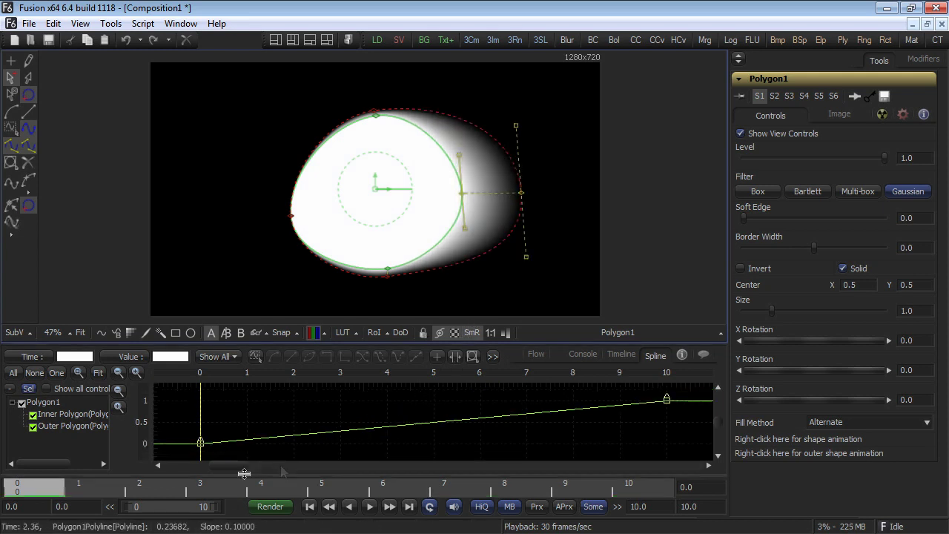
key(space)
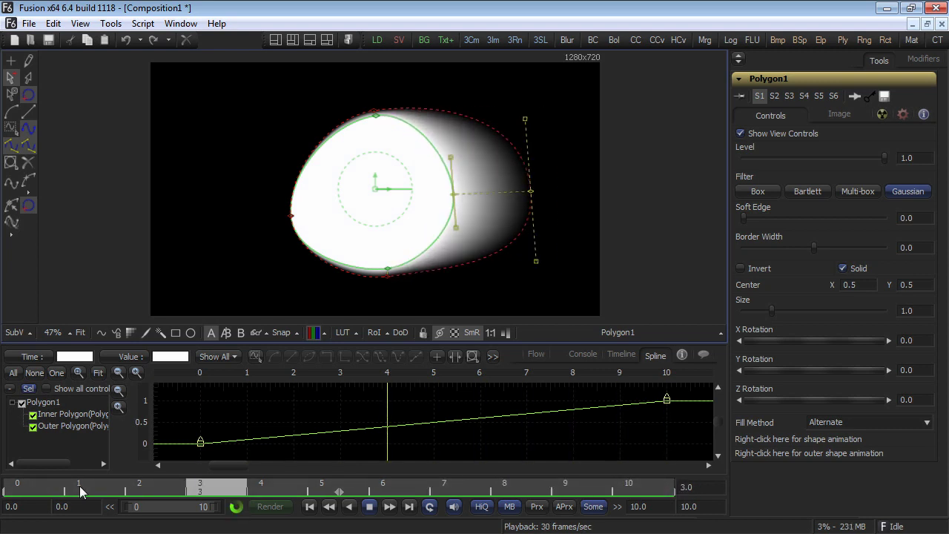
key(space)
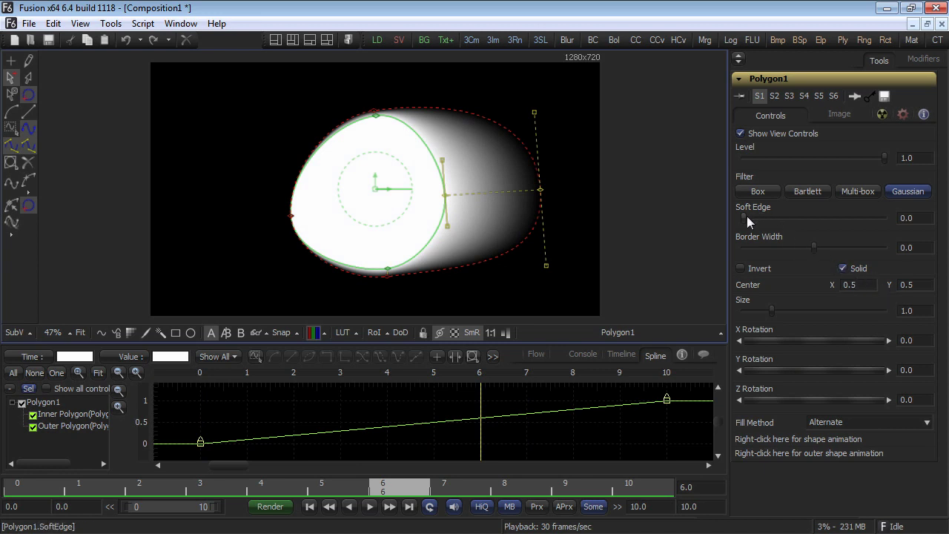
Step: Set Polygon1's Soft Edge to about 0.035, preview the playback, and return to the Flow view
drag(745, 216, 768, 218)
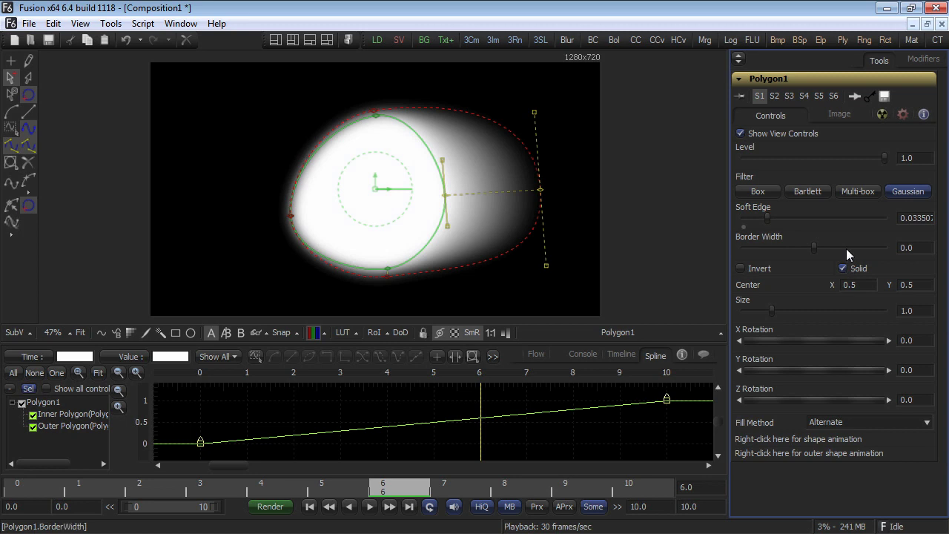
key(space)
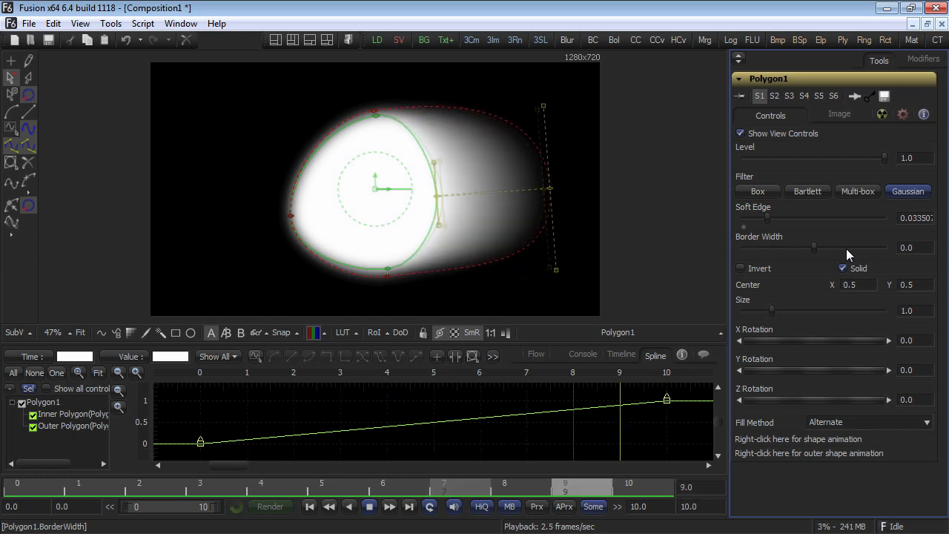
click(547, 354)
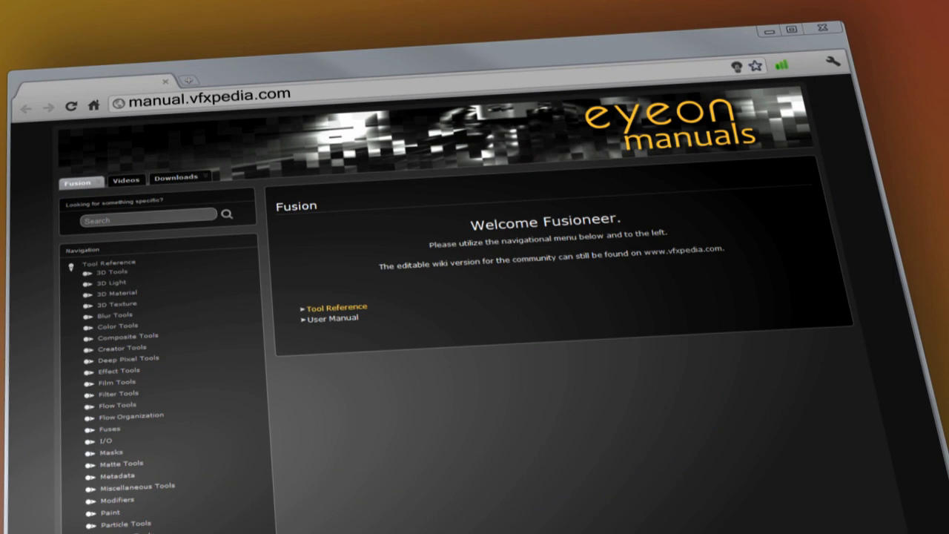